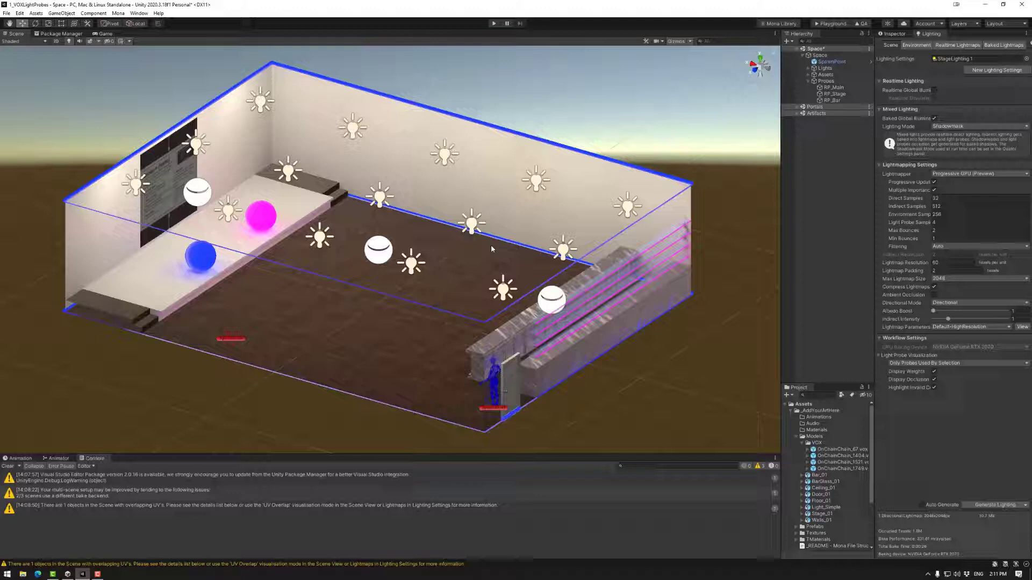
Step: With Probes selected, download the Light Probe Generator tool from the Mona library
left_click(491, 245)
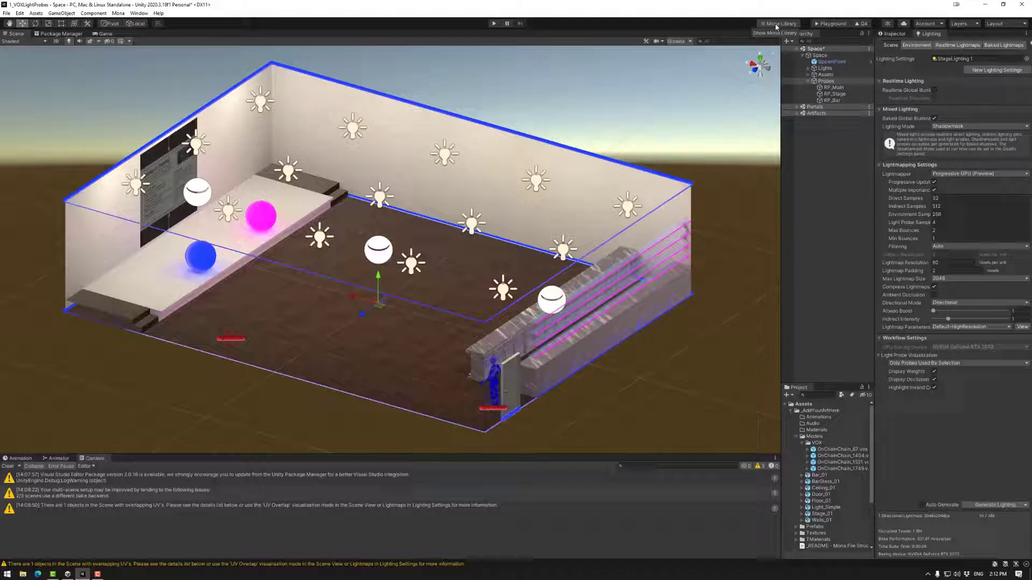
left_click(776, 24)
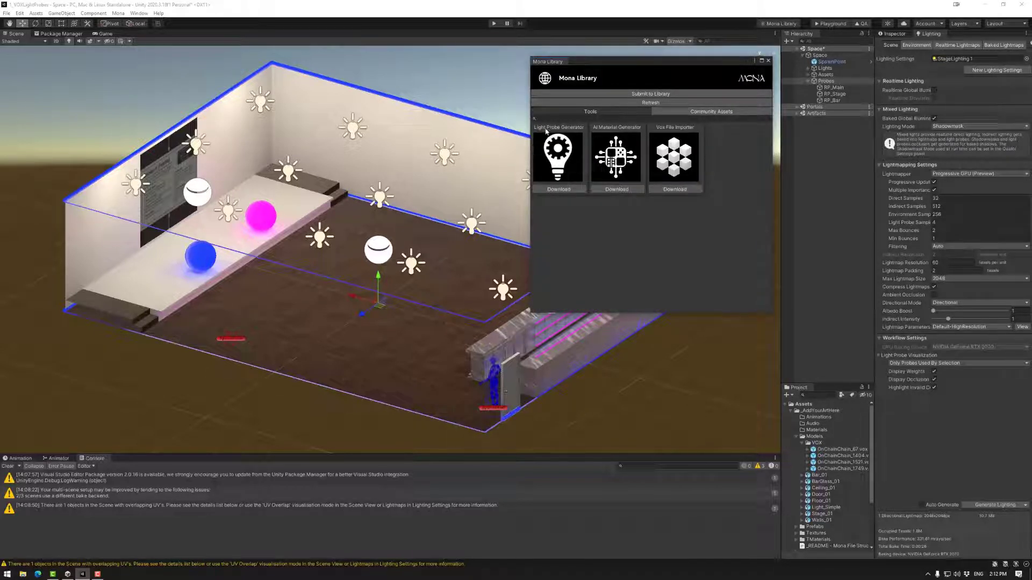
left_click(558, 189)
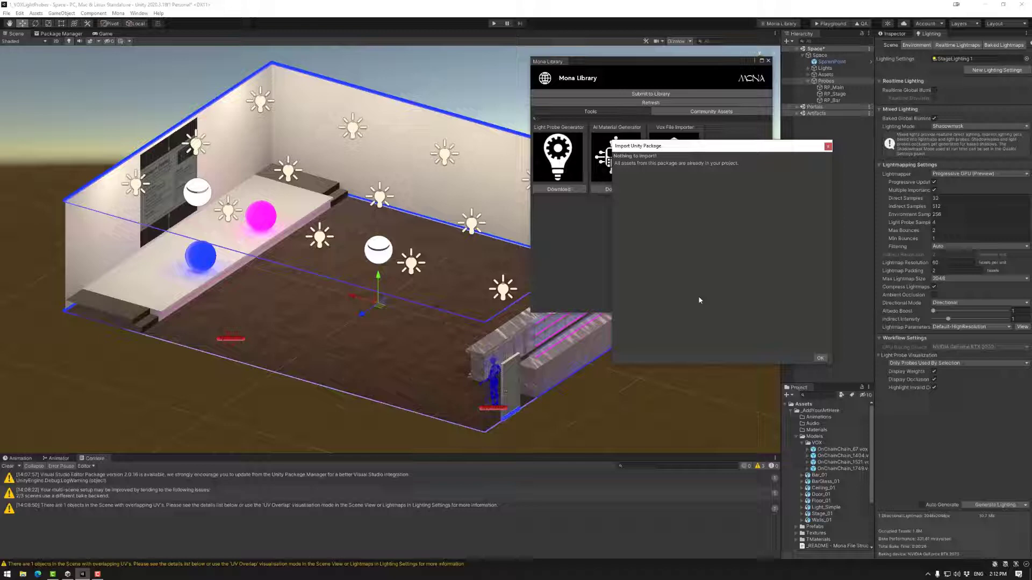
left_click(820, 358)
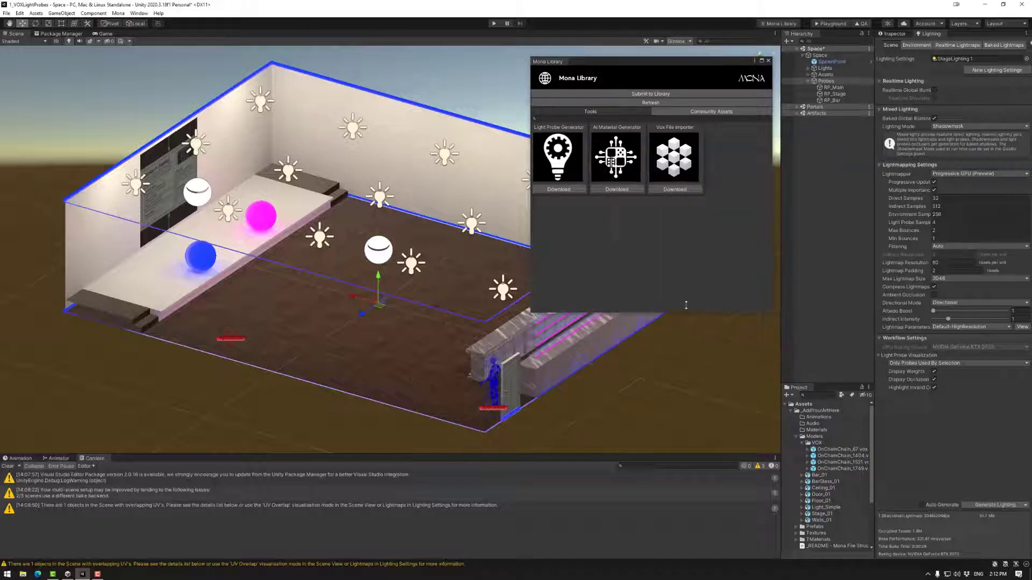
left_click(768, 60)
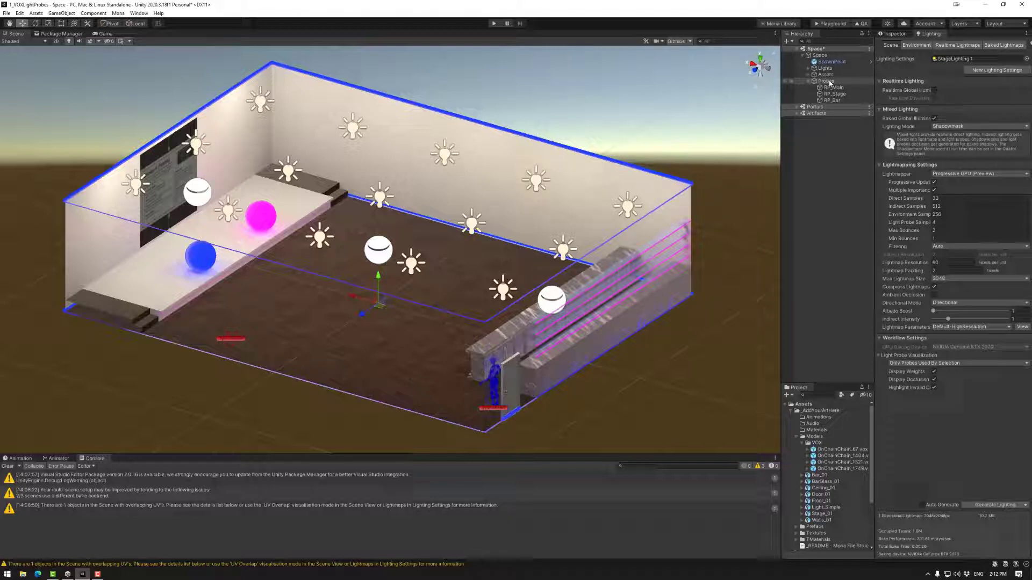
Step: Create an empty child 'LightProbeGenerator' under Probes and search its components for 'light'
right_click(830, 83)
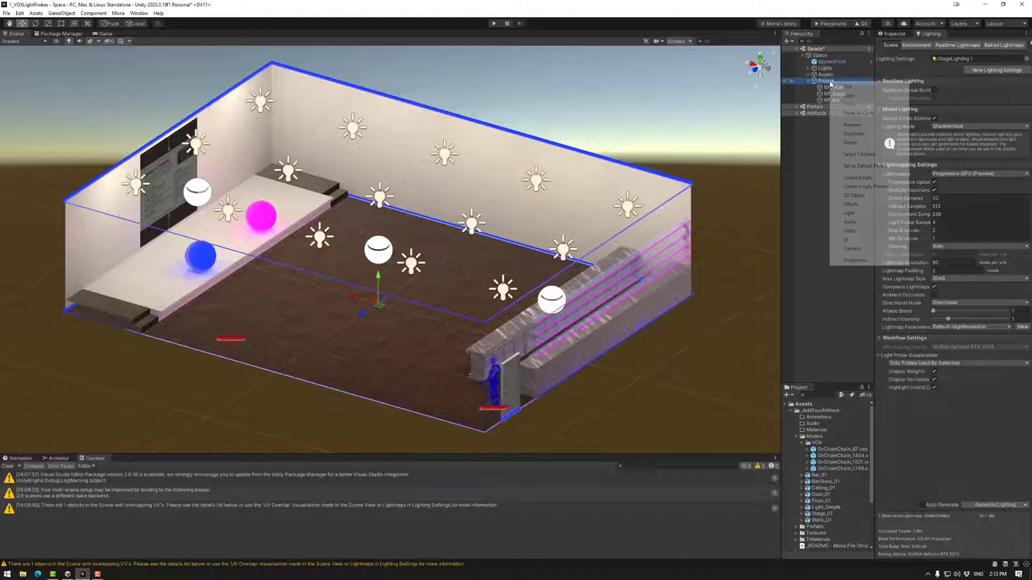
left_click(859, 172)
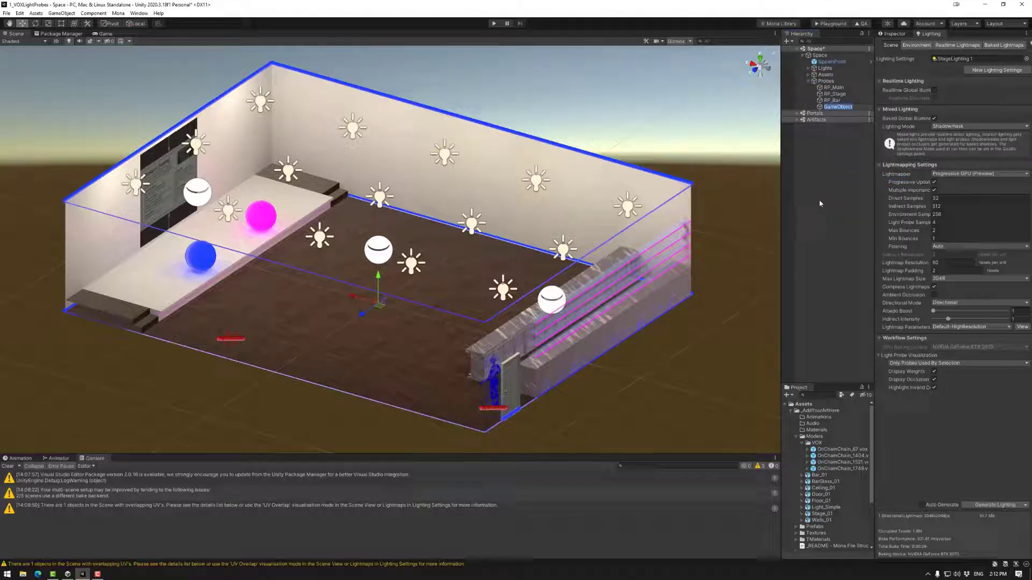
type("LightProbeGenerator")
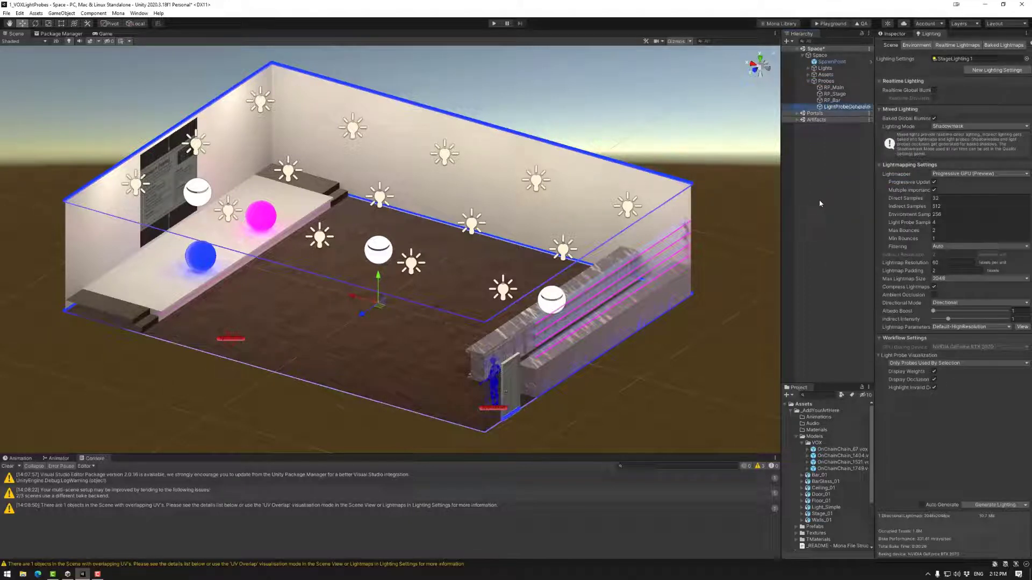
key("Return")
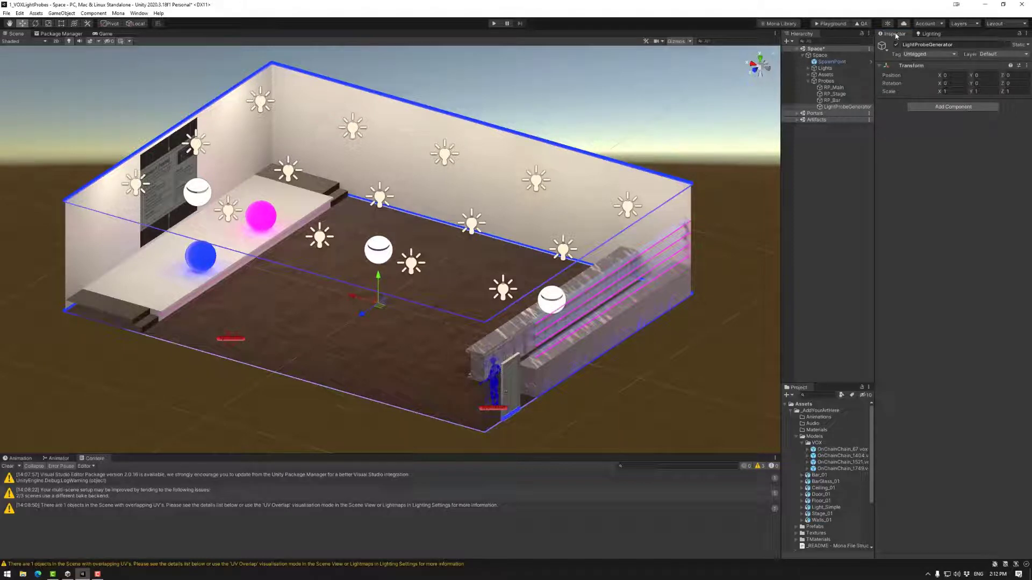
left_click(958, 108)
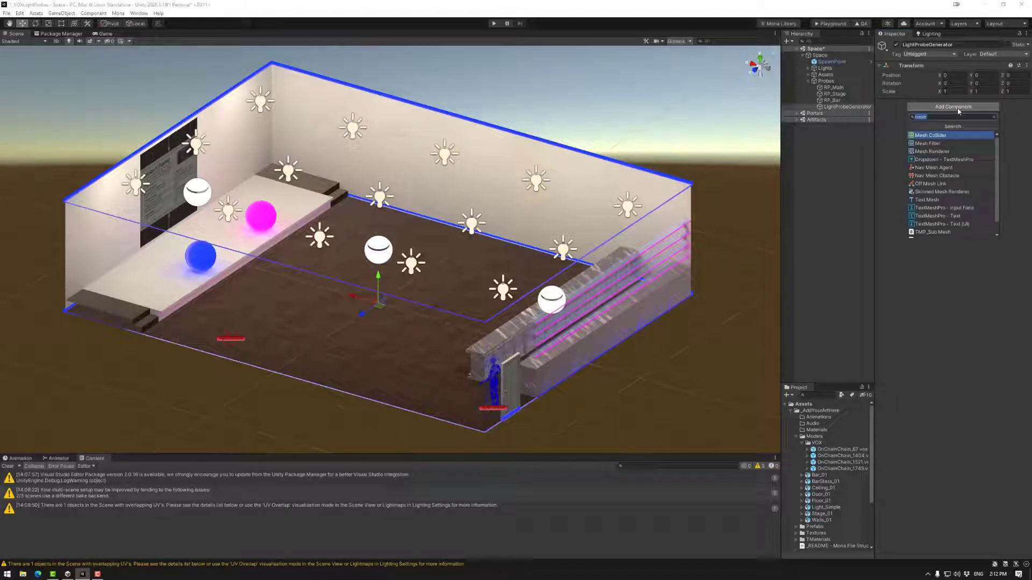
type("light")
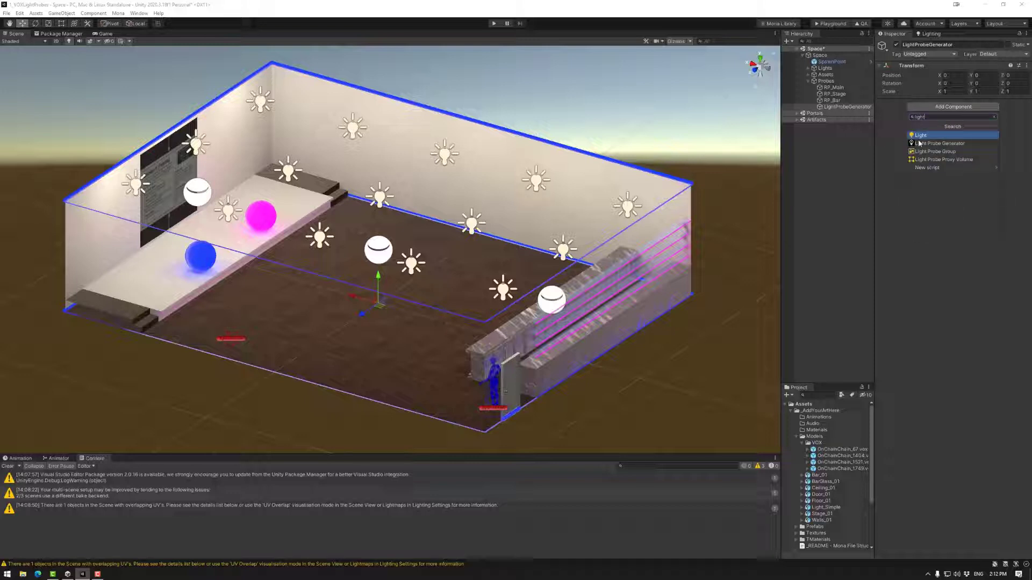
key("Down")
key("Down")
key("Down")
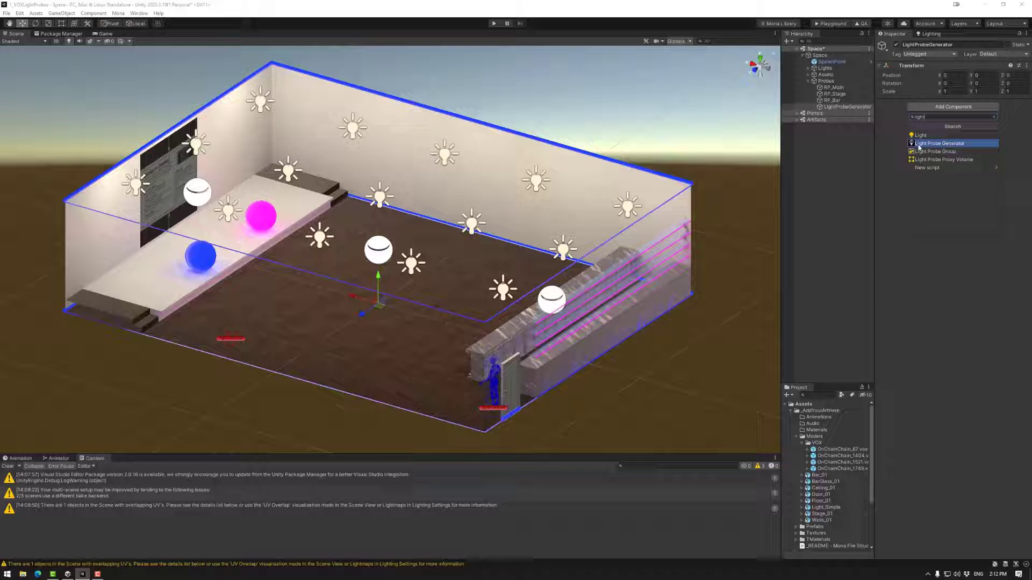
Step: Add the Light Probe Generator component and, from the front view, size its volume (Z 13.9, height 4.2)
left_click(951, 144)
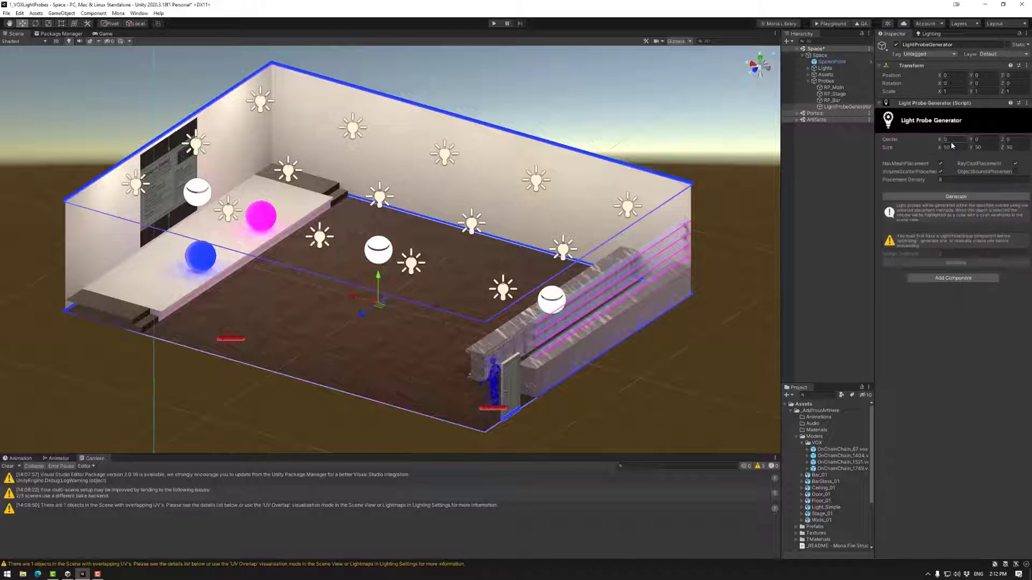
scroll(454, 279, "down", 10)
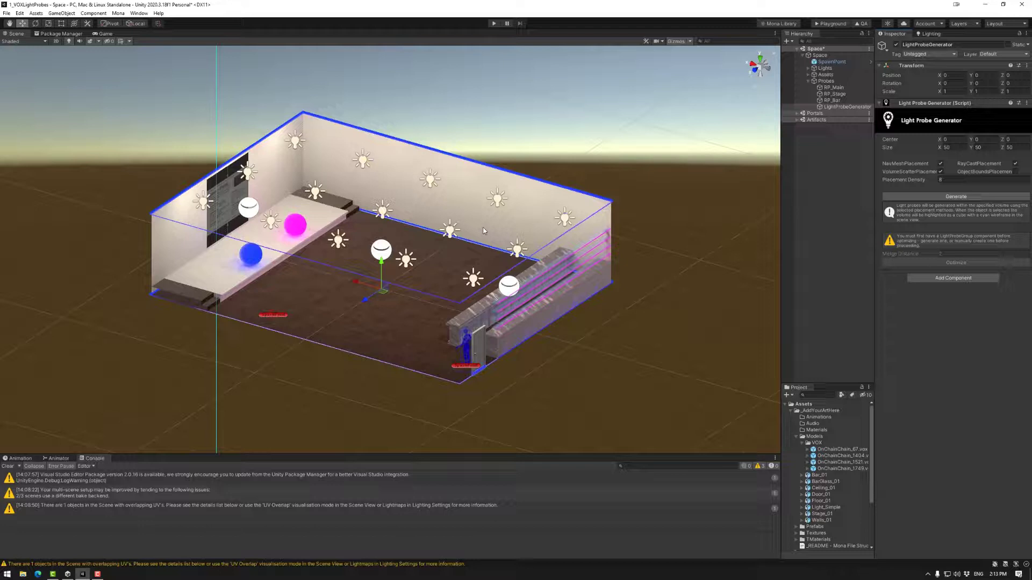
scroll(454, 279, "down", 3)
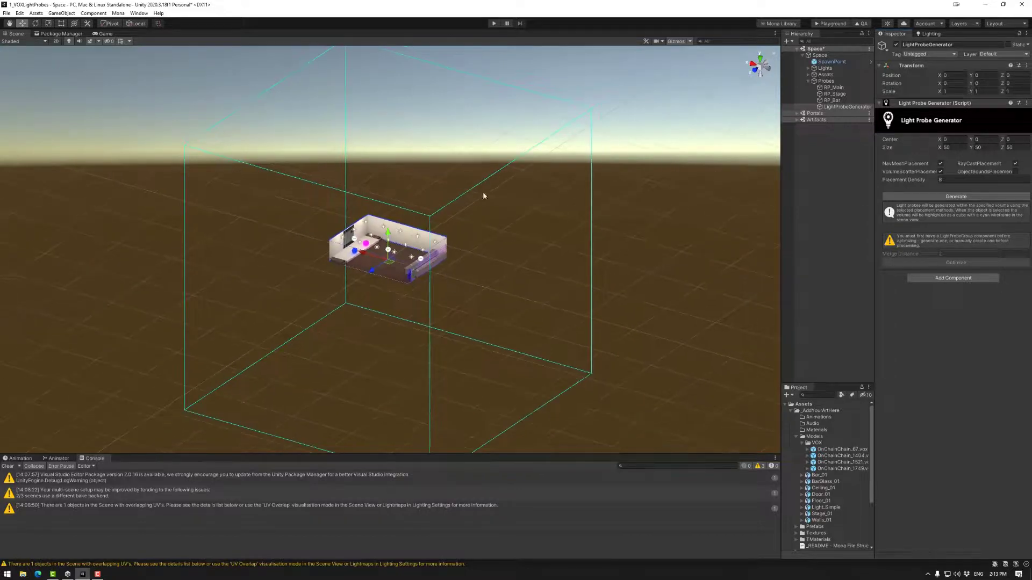
left_click(754, 71)
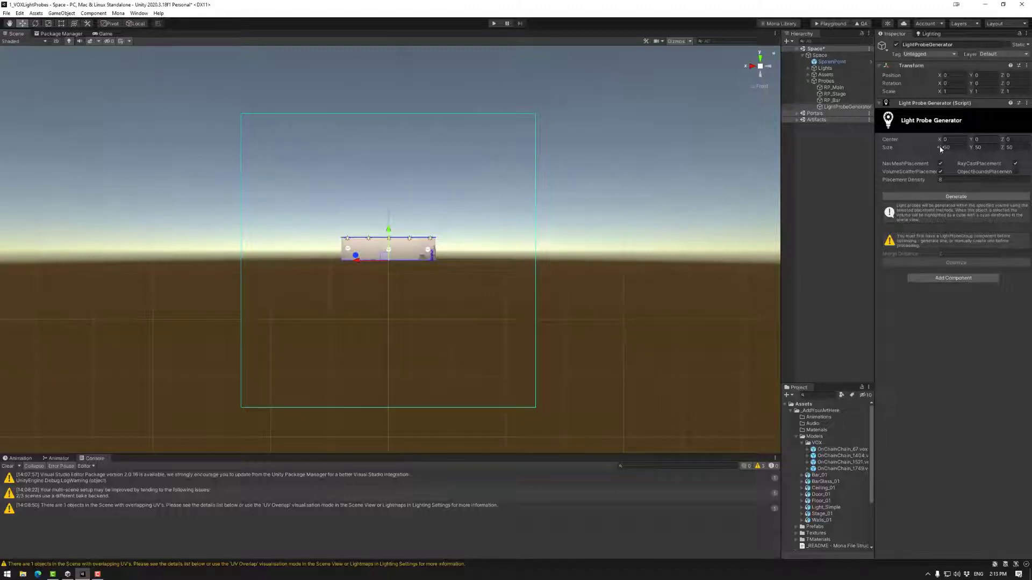
left_click_drag(940, 147, 491, 155)
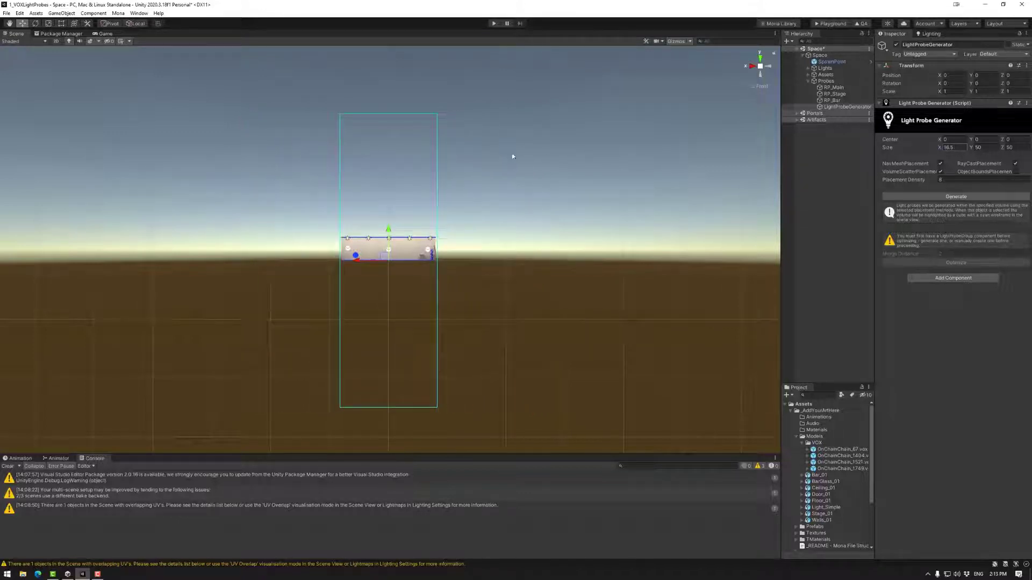
key("Tab")
key("Tab")
type("13.9")
left_click_drag(972, 150, 833, 151)
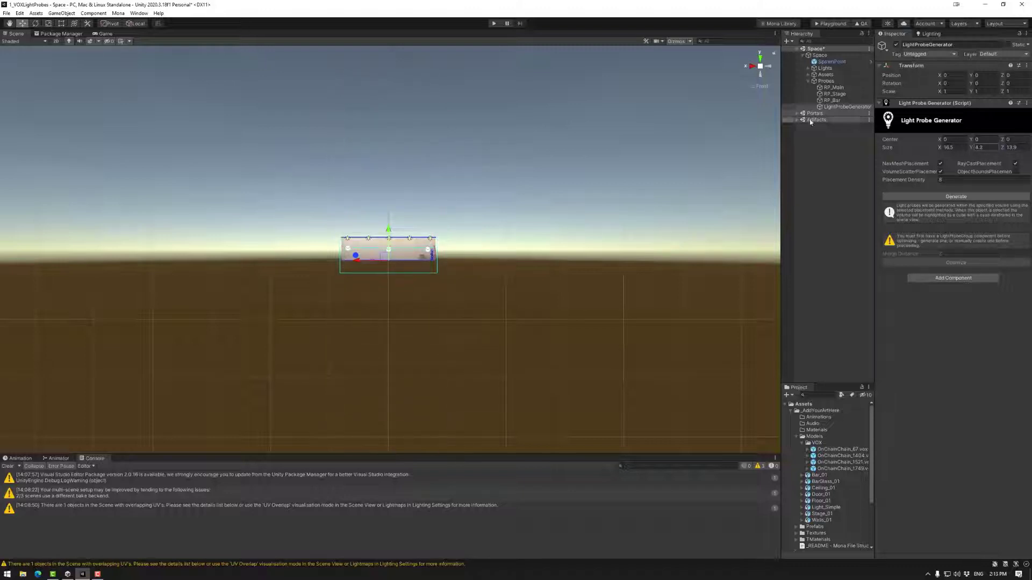
Step: From side and front views, fit height and depth to the room and narrow width to 16.2
left_click(766, 74)
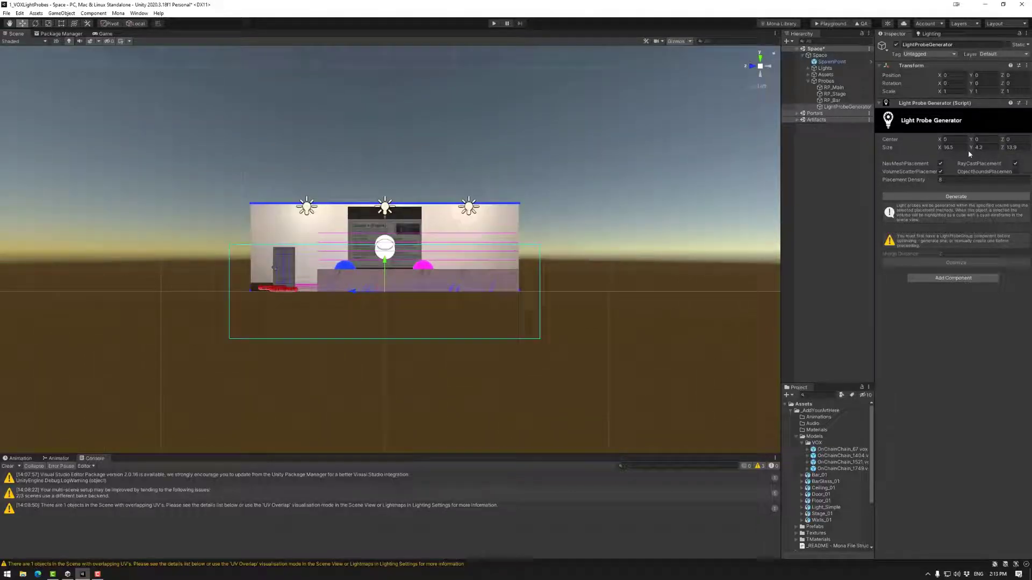
mouse_move(977, 150)
left_mouse_down()
mouse_move(944, 155)
mouse_move(983, 141)
mouse_move(962, 149)
mouse_move(972, 141)
left_mouse_up()
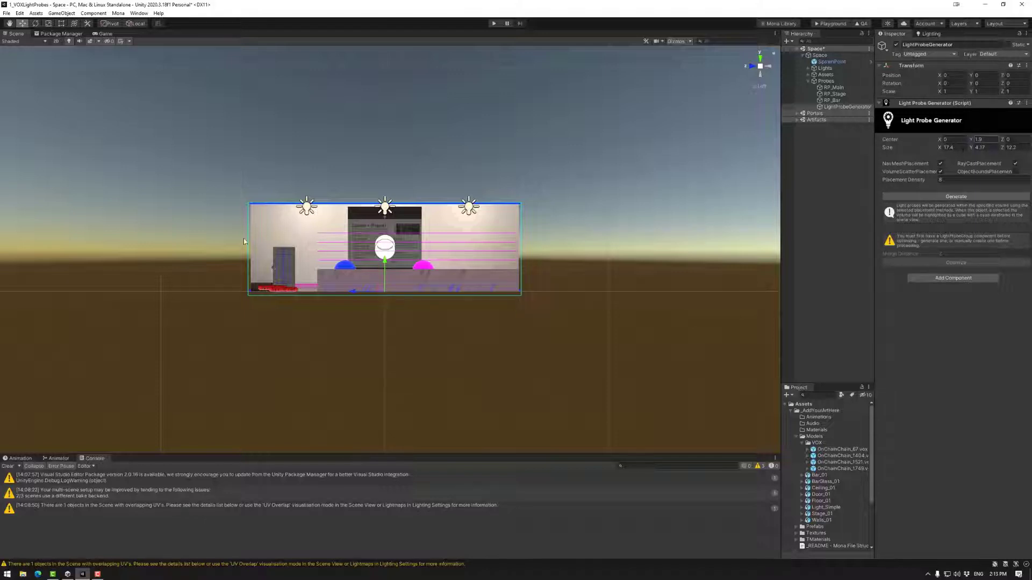
left_click(751, 68)
left_click_drag(939, 148, 929, 149)
left_click_drag(573, 242, 475, 286, "alt")
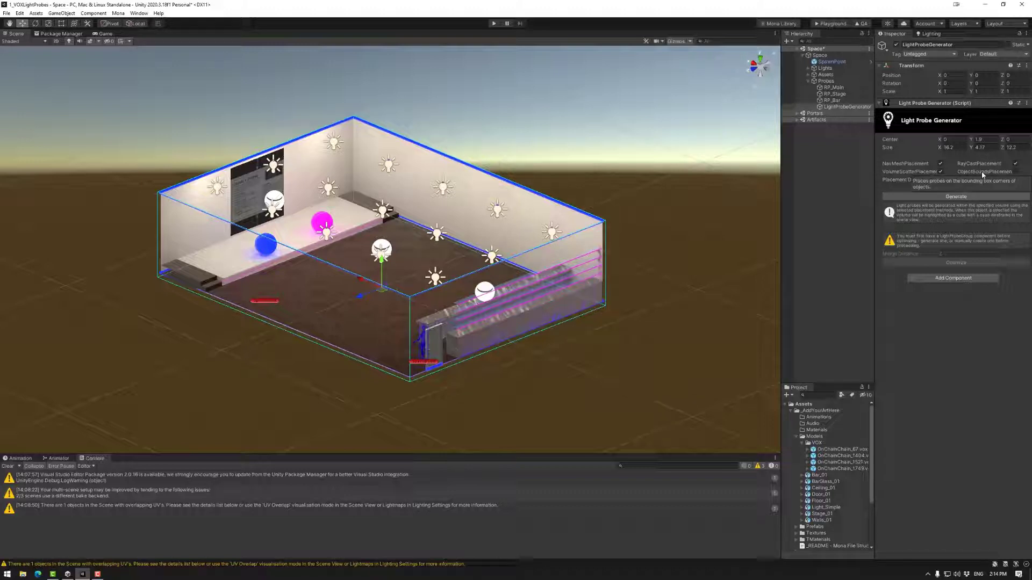
Step: With Volume Scatter off, generate 98 NavMesh-placed probes, inspect them, then disable NavMesh placement
left_click(940, 171)
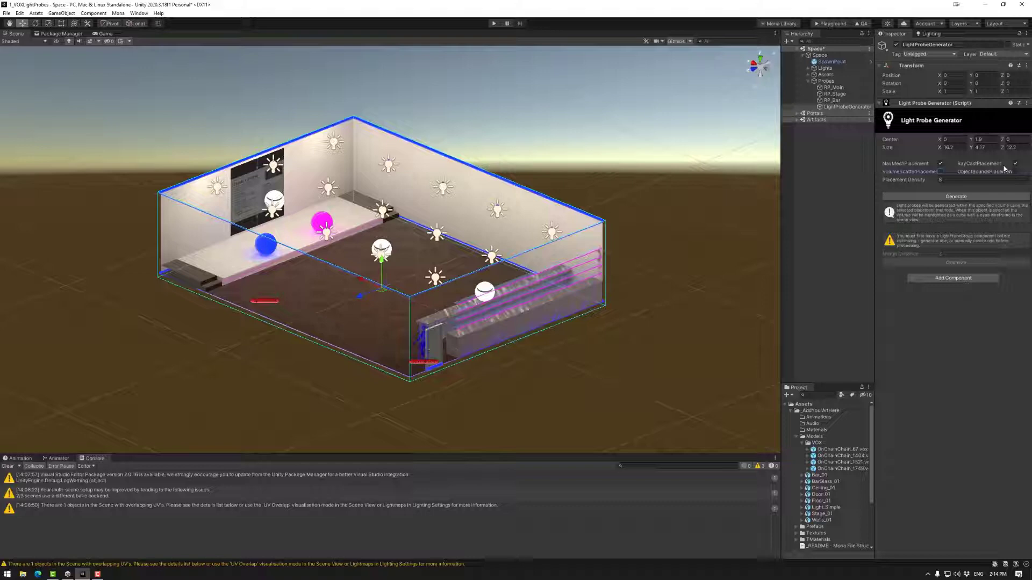
key("Tab")
left_click(955, 197)
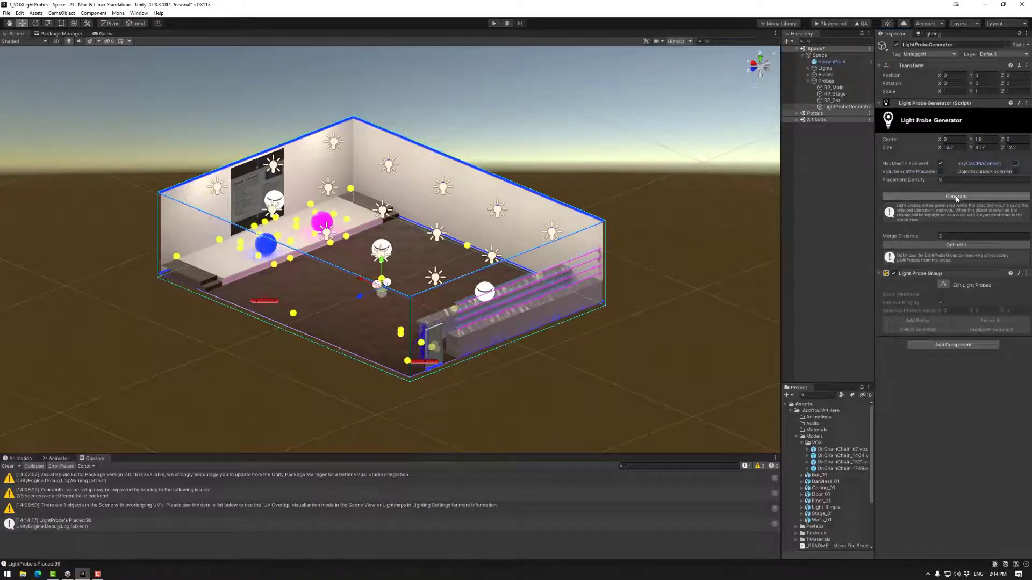
left_click_drag(510, 354, 618, 343, "alt")
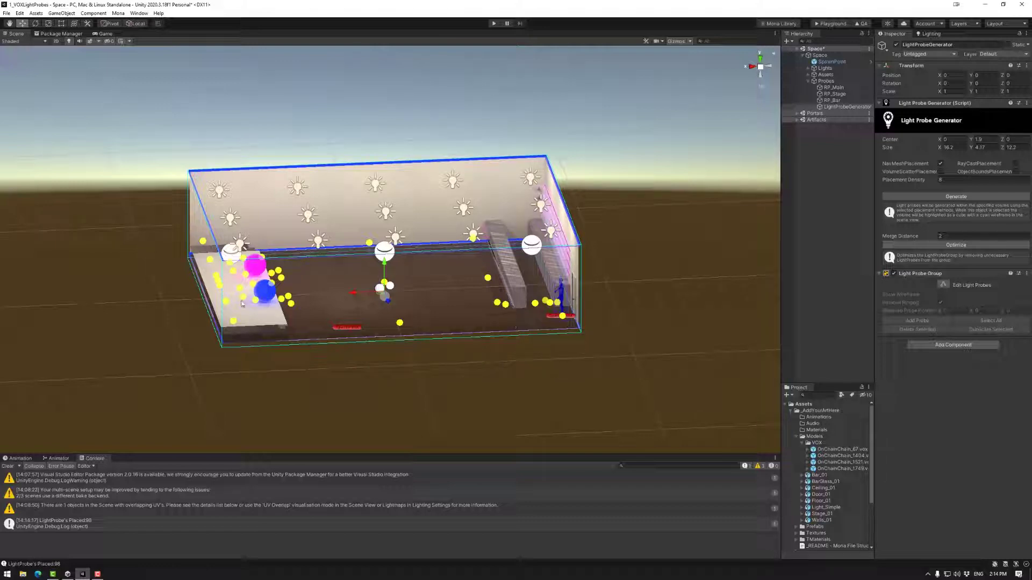
left_click_drag(524, 337, 828, 215, "alt")
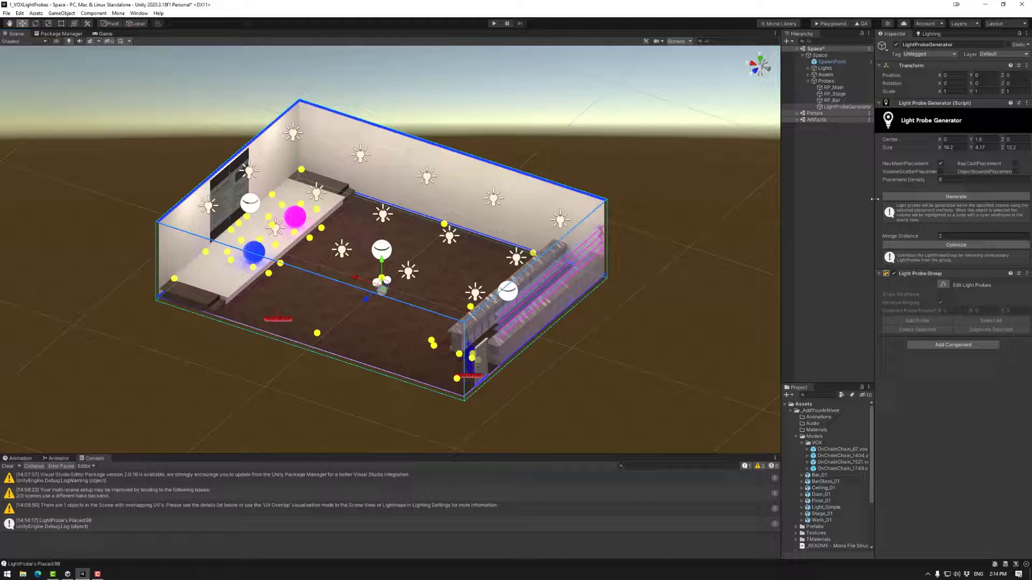
left_click(940, 163)
Step: Re-enable Volume Scatter, set Placement Density 2, and generate 88 probes throughout the room
left_click(940, 172)
left_click(953, 197)
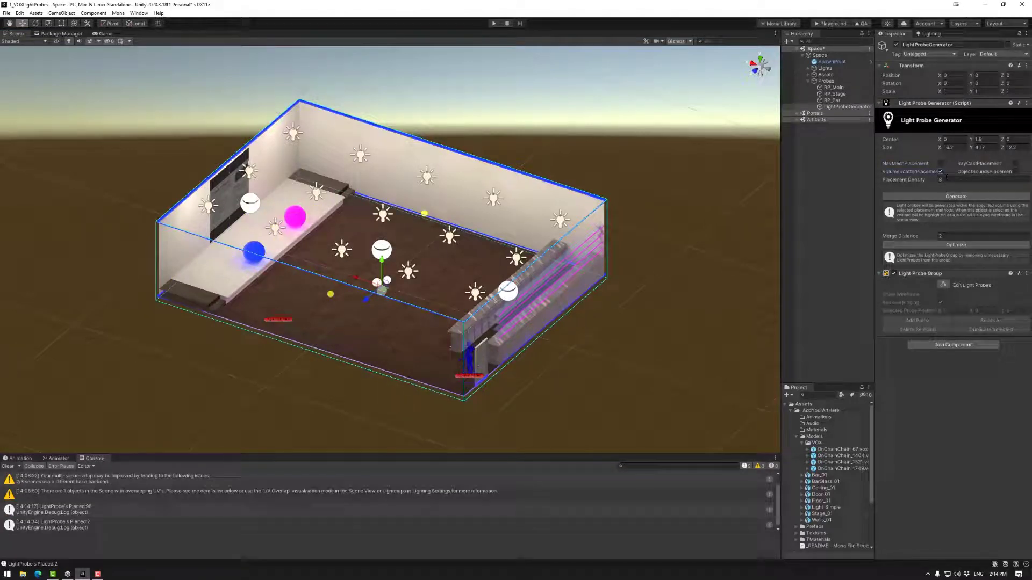
left_click(940, 179)
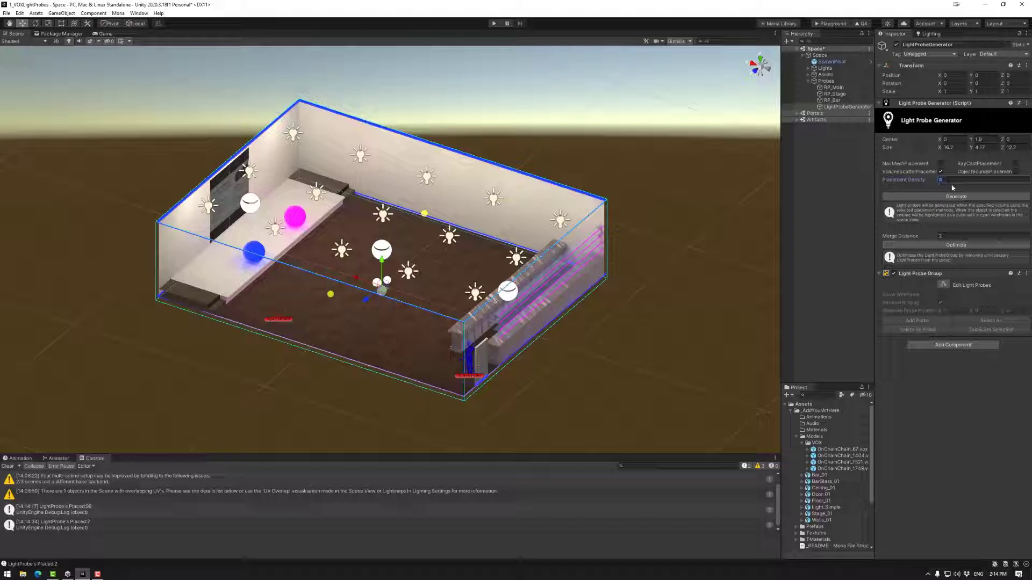
type("2")
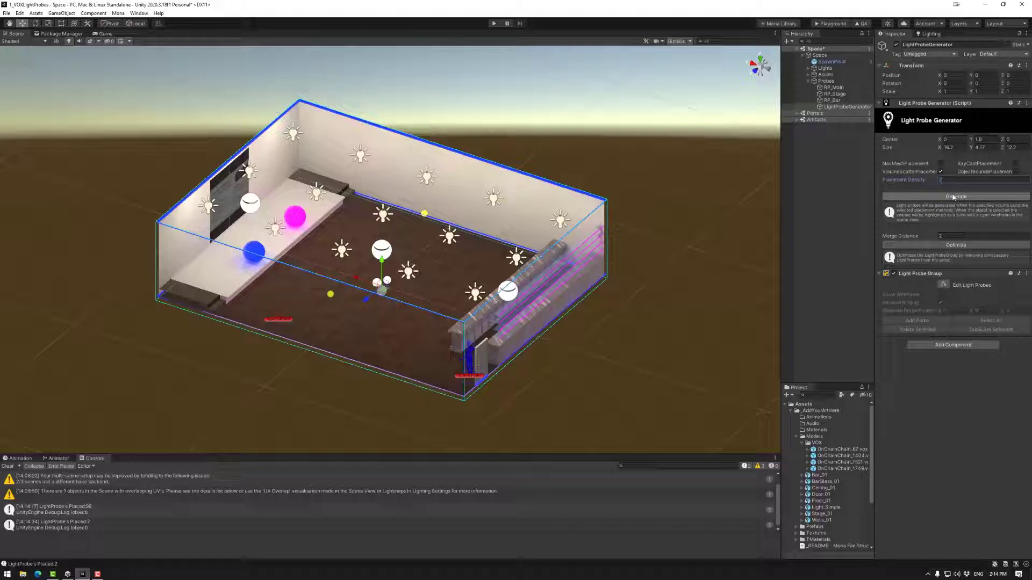
left_click(948, 197)
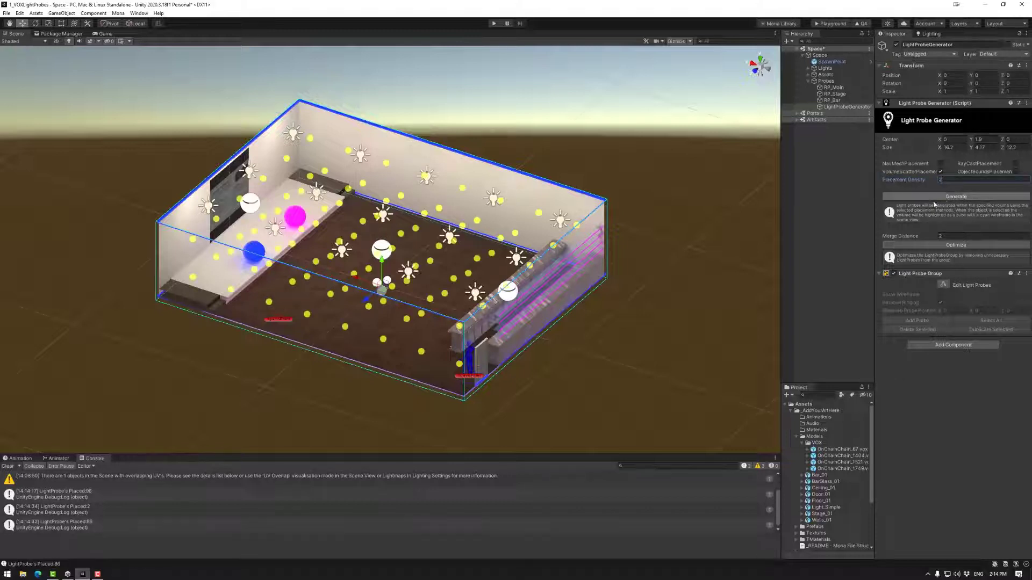
left_click_drag(376, 242, 502, 332, "alt")
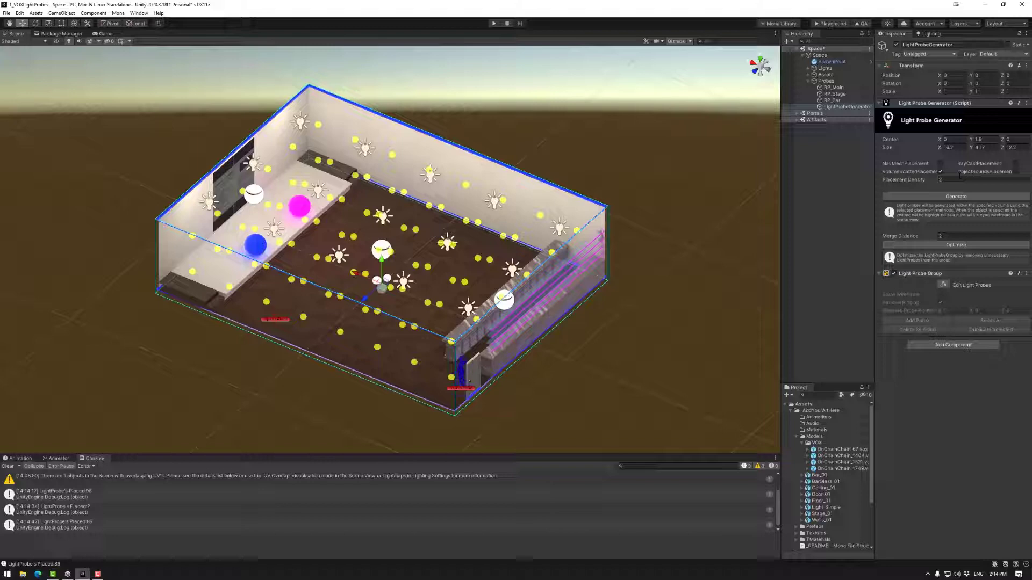
left_click(999, 164)
Step: Enable raycast placement at density 8, regenerate 364 probes, and orbit closer to inspect them
left_click(946, 179)
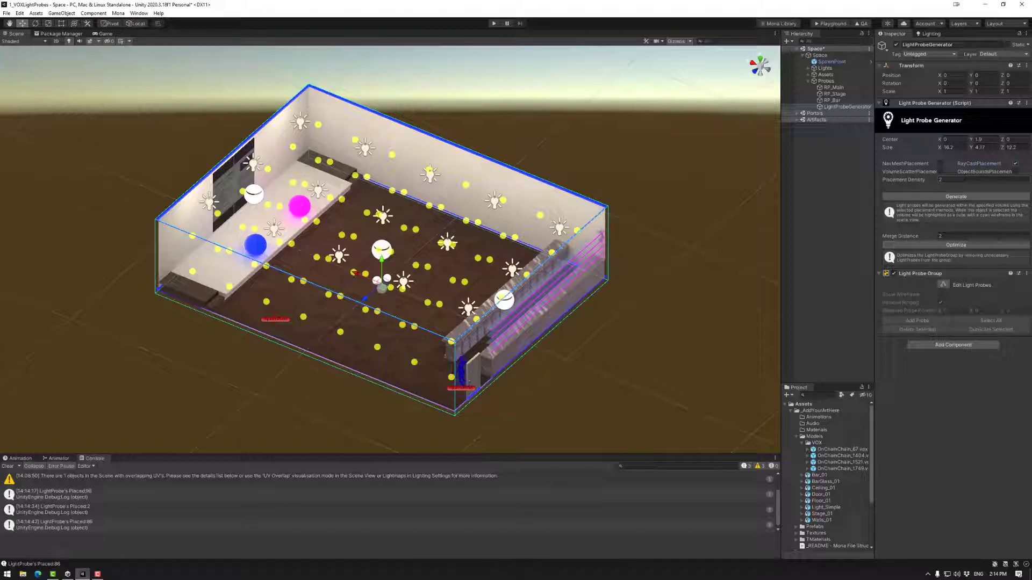
type("8")
left_click(956, 196)
left_click_drag(516, 323, 577, 306, "alt")
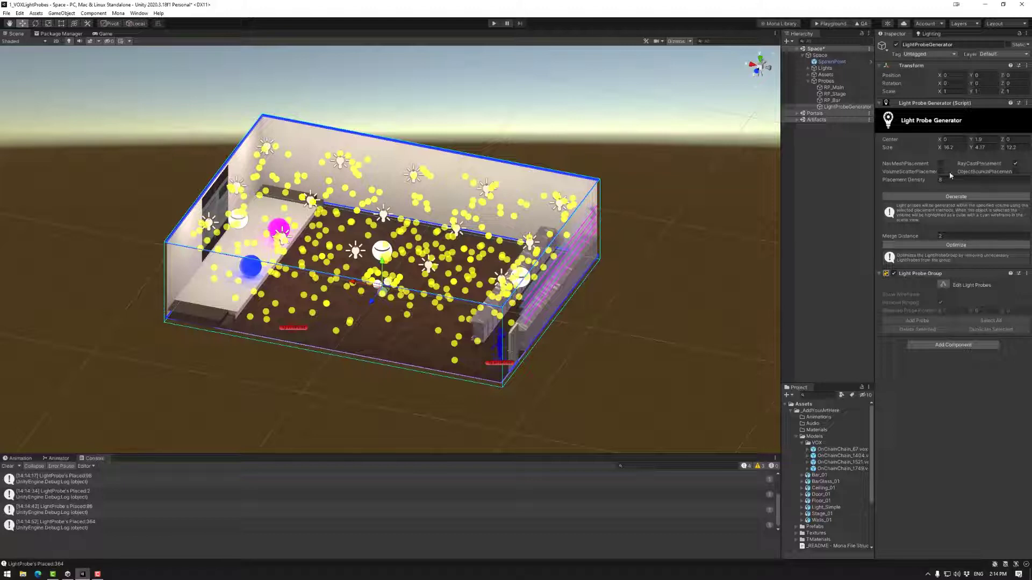
left_click_drag(440, 247, 442, 237, "alt")
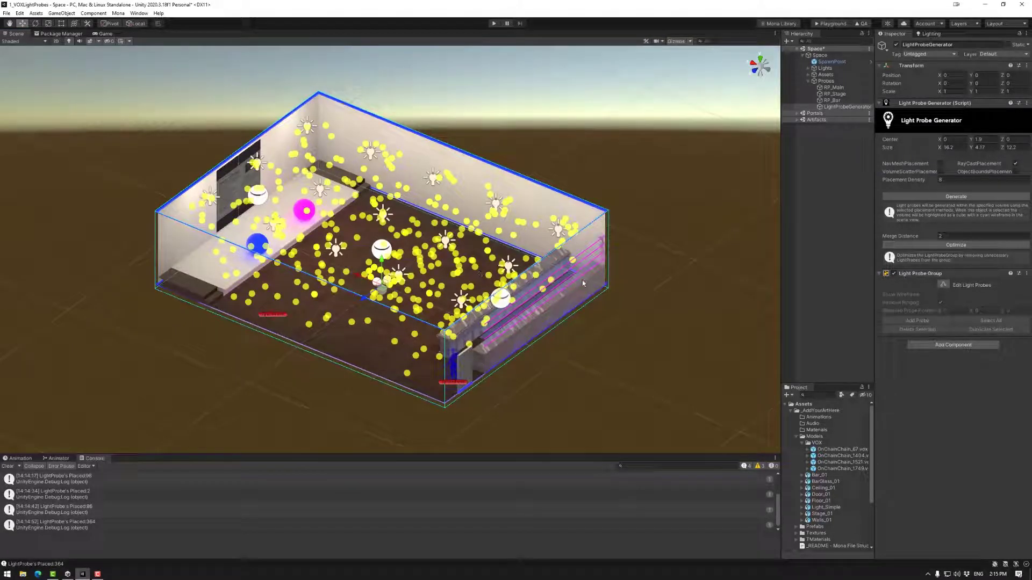
Step: Try object-bounds placement (9 probes), then switch it off and enable NavMesh placement
left_click(1015, 172)
left_click(912, 196)
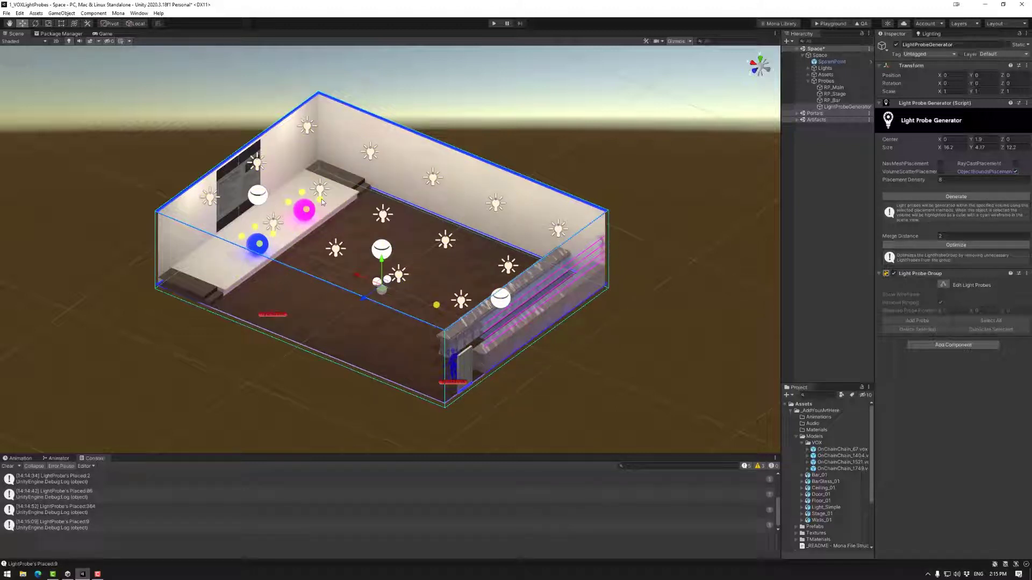
left_click(1014, 171)
left_click(941, 163)
Step: Add raycast to the combined methods and regenerate at Placement Density 2, then 5 (1035 probes)
left_click(1015, 163)
left_click(956, 197)
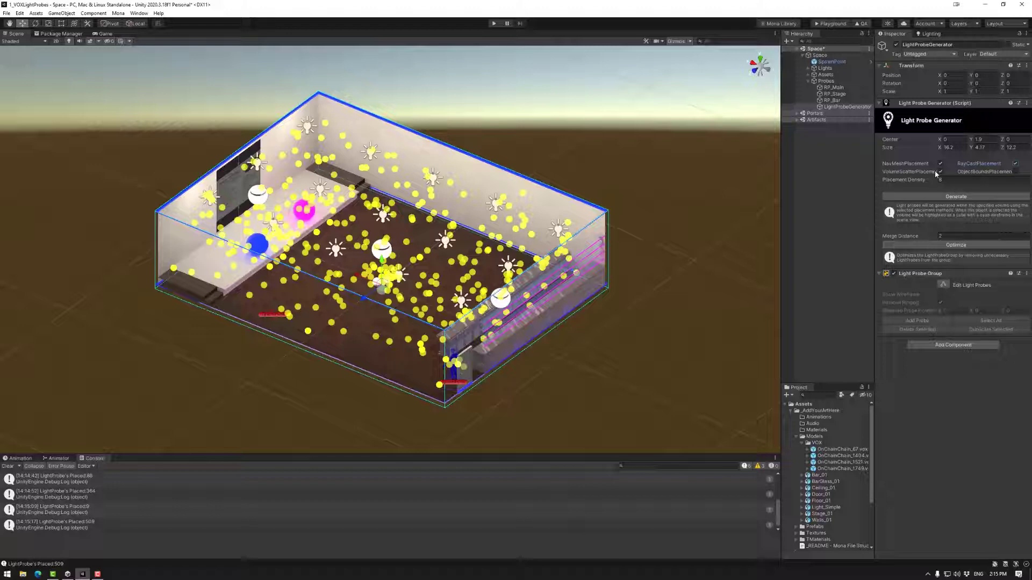
left_click(951, 181)
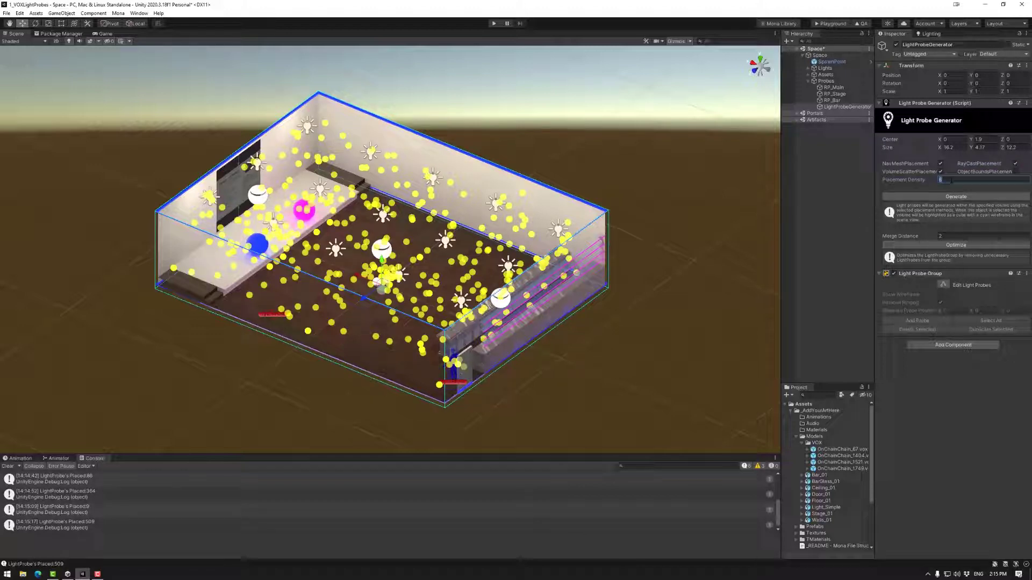
type("2")
left_click(956, 196)
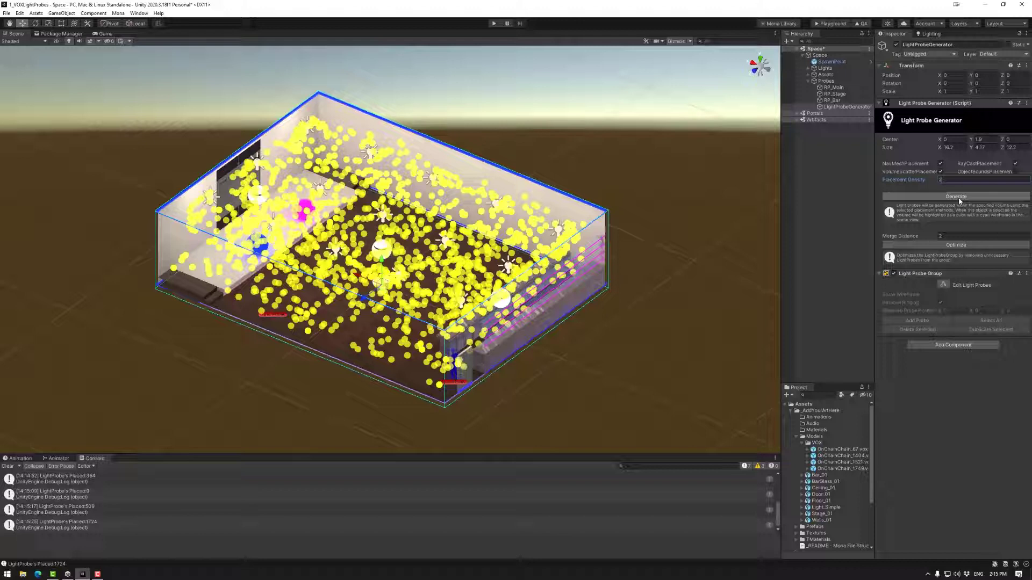
type("5")
left_click(956, 196)
left_click(956, 196)
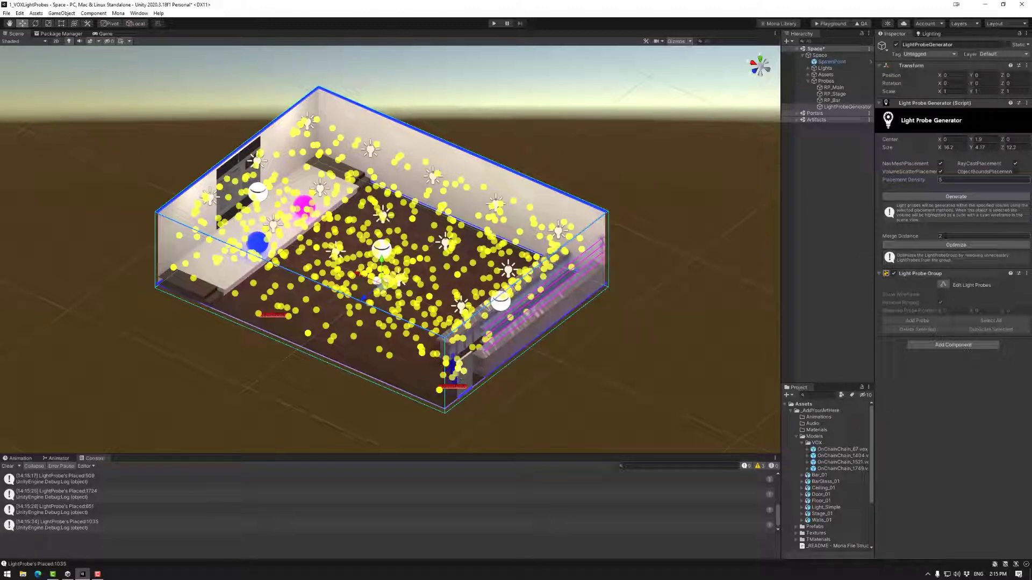
Step: Regenerate 1068 probes and optimize with Merge Distance 1, leaving 88 probes in the room
left_click(984, 179)
left_click(948, 244)
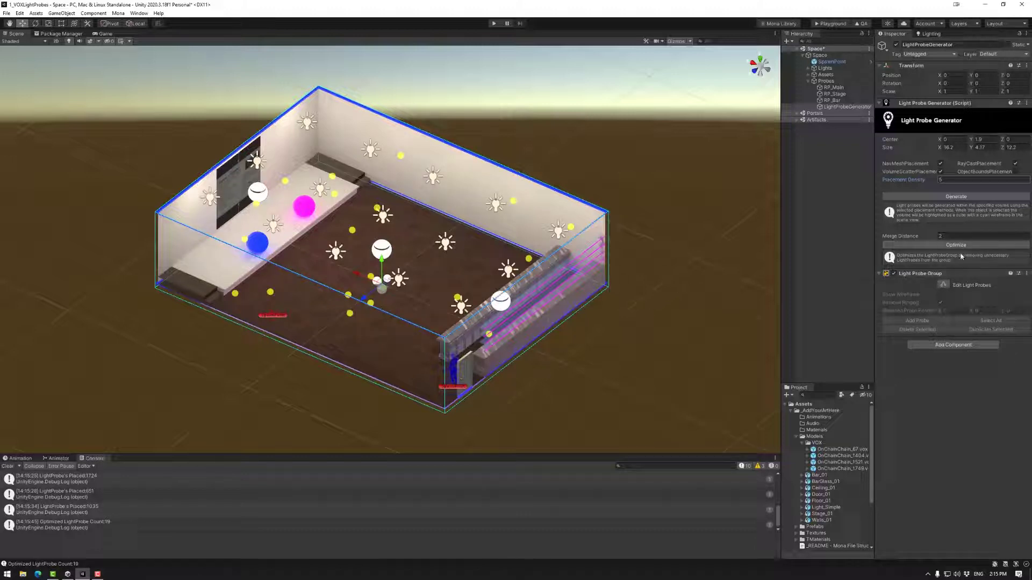
left_click(956, 196)
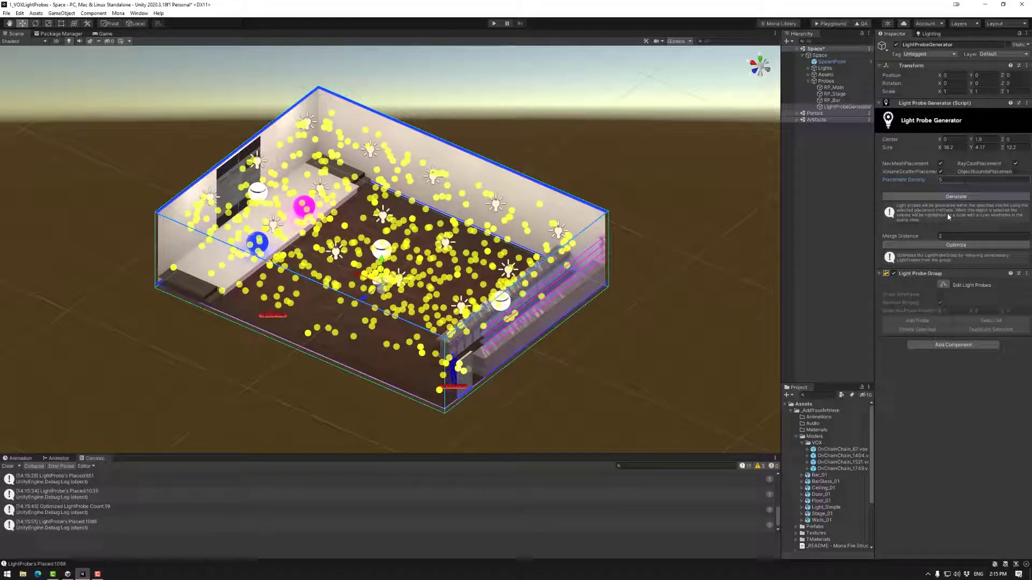
left_click(961, 236)
type("1")
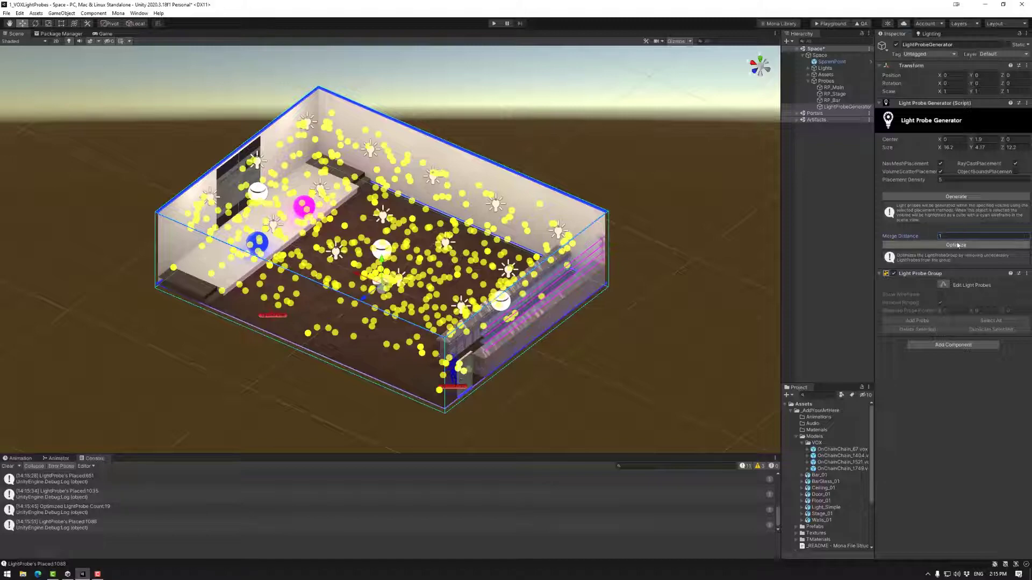
left_click(956, 244)
left_click_drag(551, 319, 661, 363, "alt")
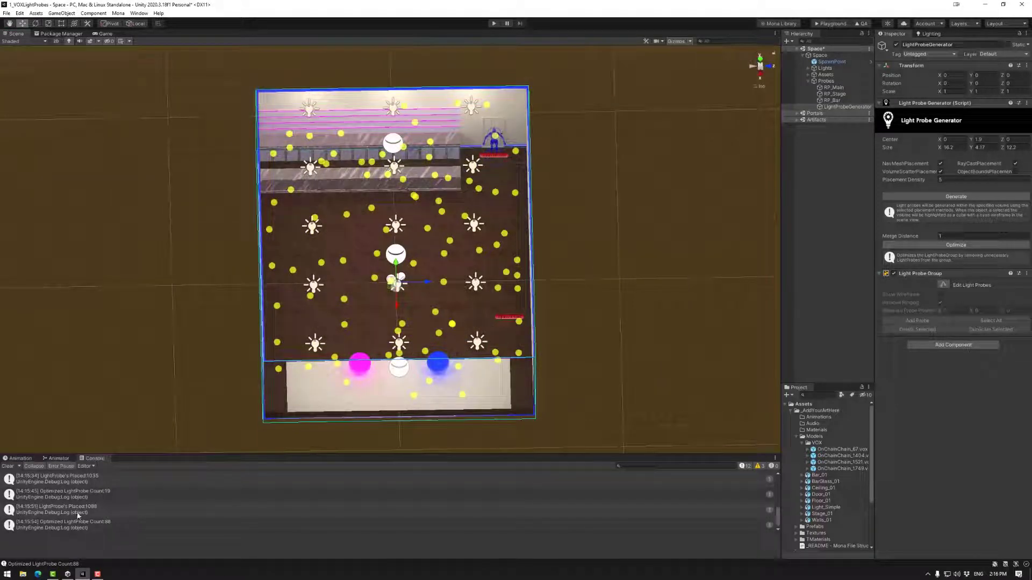
Step: Step through the Console entries down to 'Optimized LightProbe Count:88'
left_click(91, 480)
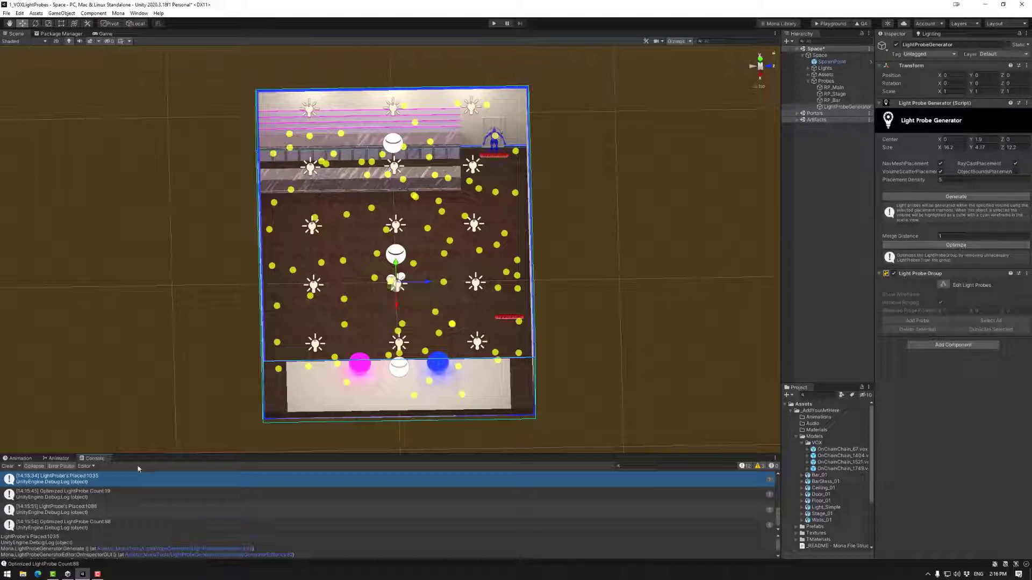
left_click(112, 495)
left_click(108, 510)
left_click(103, 526)
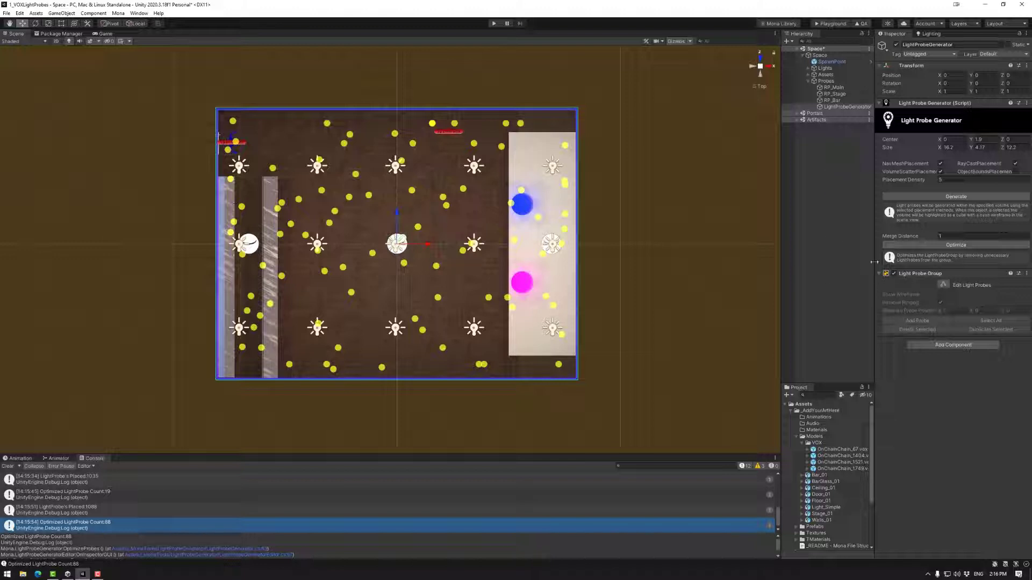
Step: In Edit Light Probes mode, move the top and bottom probe rows toward the walls, then select the right-edge column
left_click(942, 286)
left_click_drag(116, 80, 606, 132)
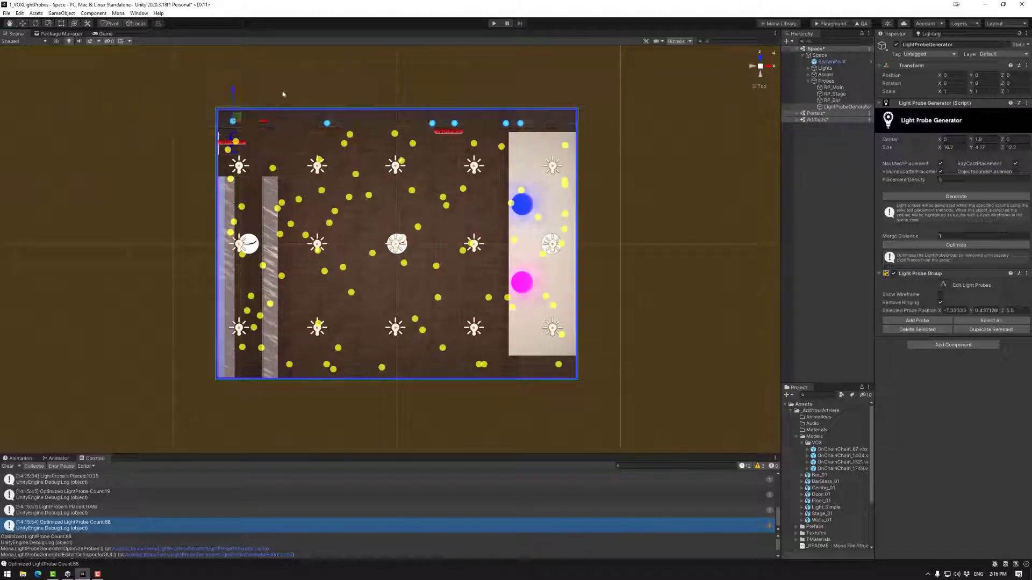
left_click_drag(237, 90, 237, 80)
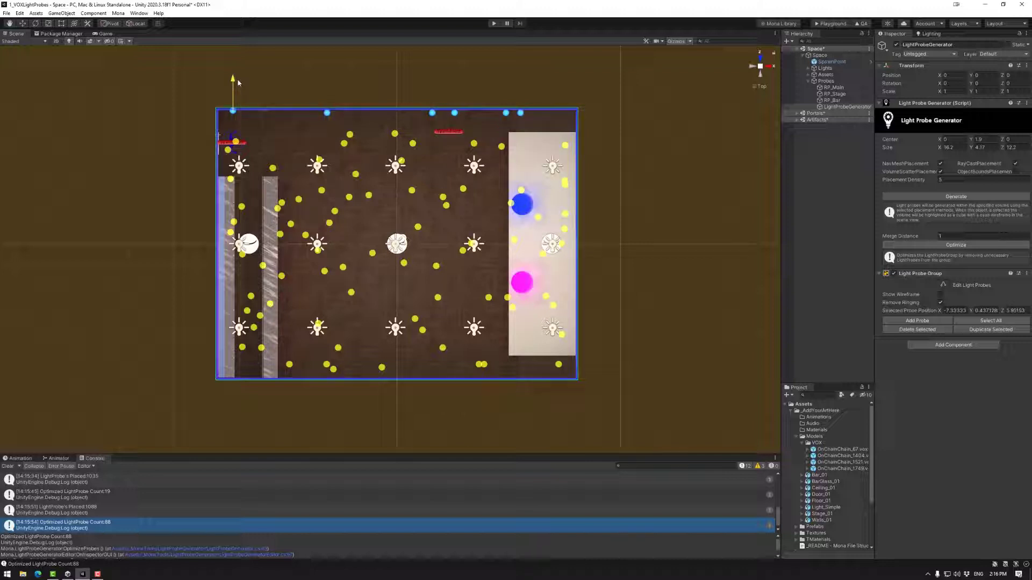
left_click_drag(163, 81, 253, 412)
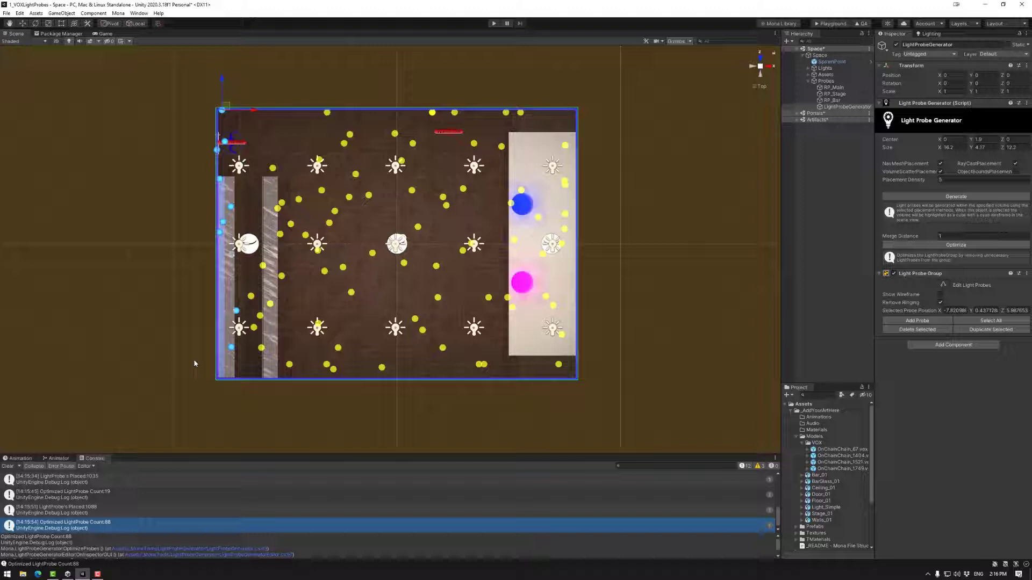
left_click_drag(210, 357, 608, 393)
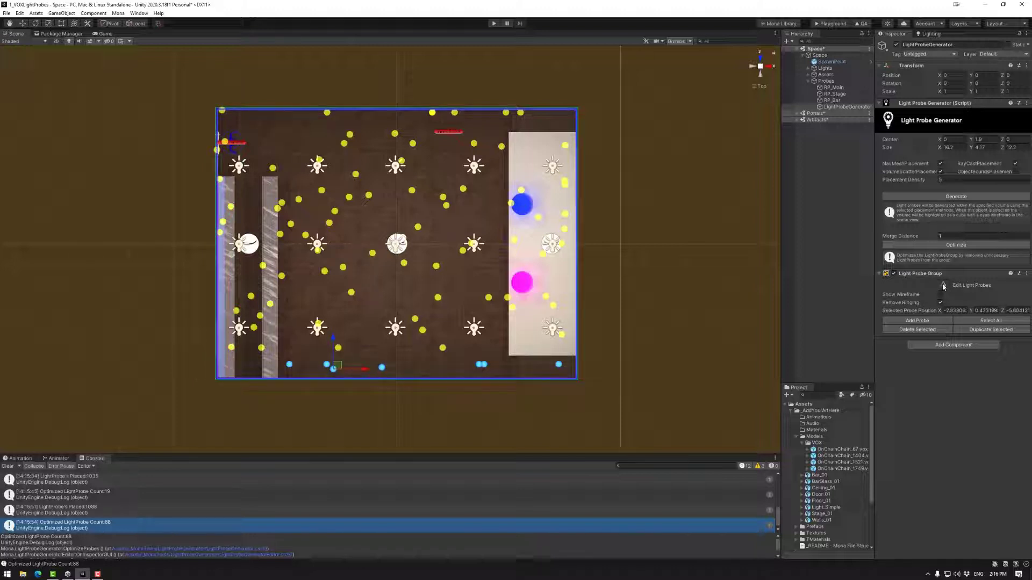
left_click_drag(334, 339, 331, 345)
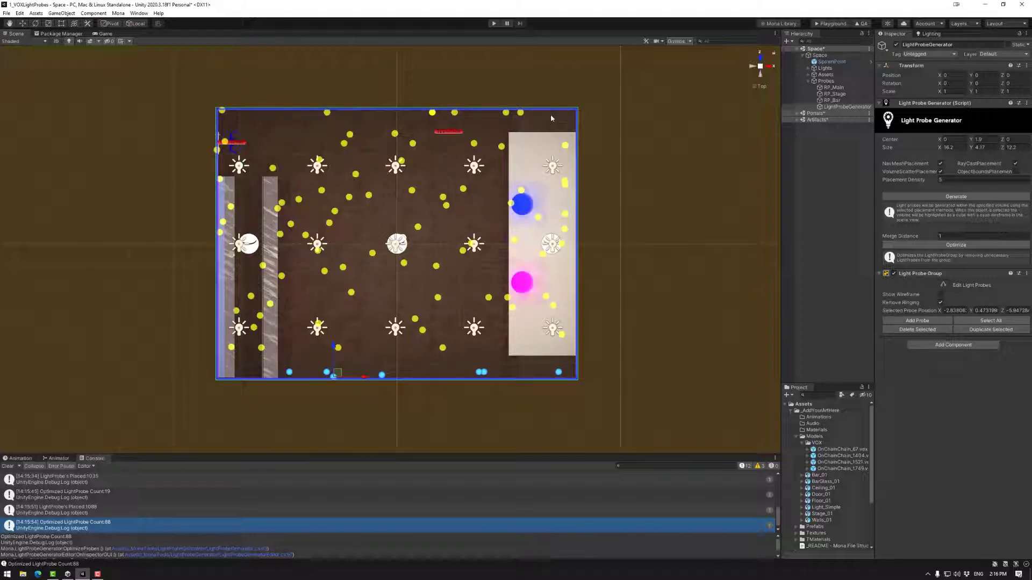
left_click(575, 111)
left_click_drag(598, 173, 562, 372)
left_click(559, 372)
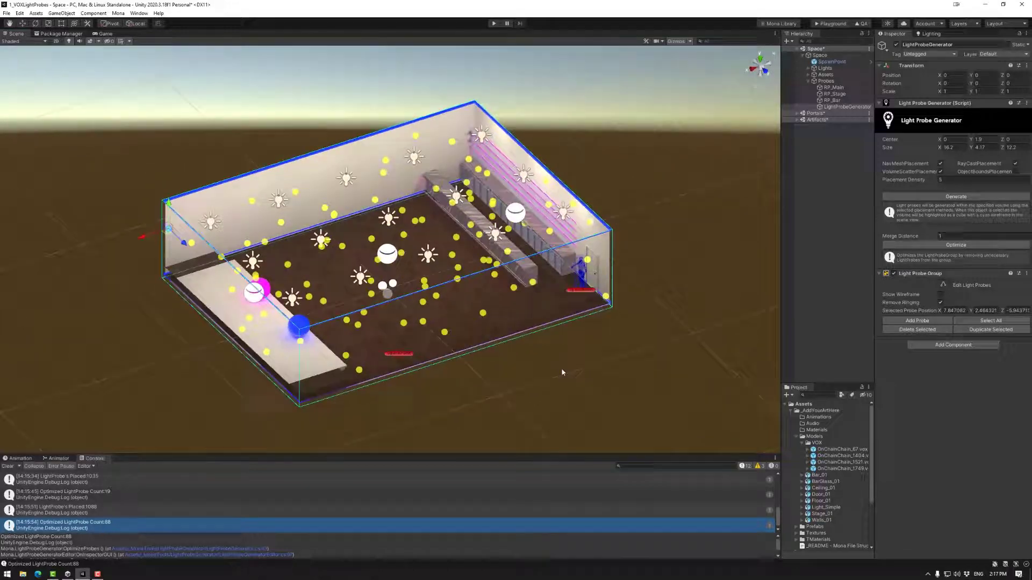
Step: Orbit around the room and show the Lighting window's Scene settings
left_click_drag(473, 341, 510, 334, "alt")
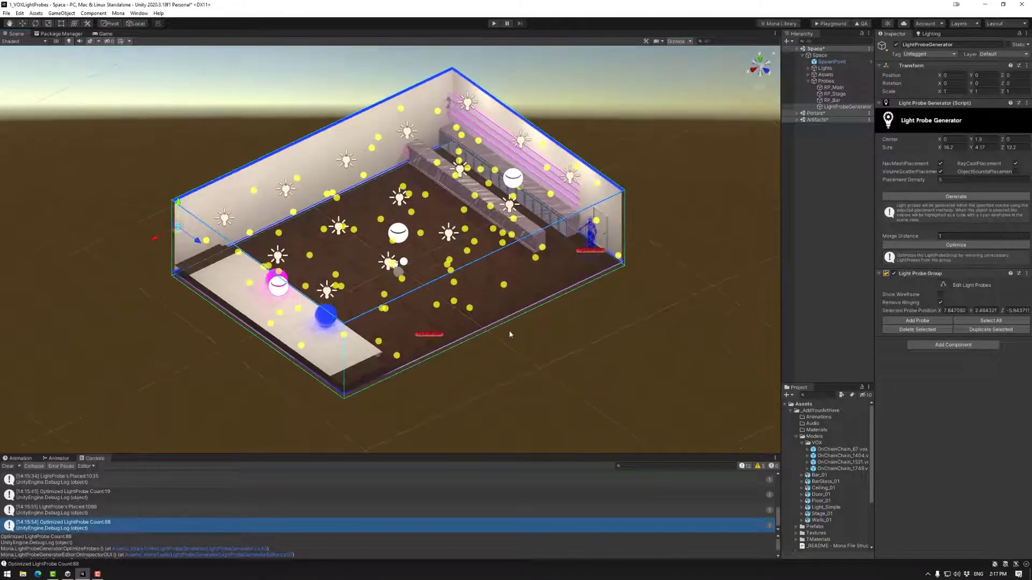
left_click(930, 34)
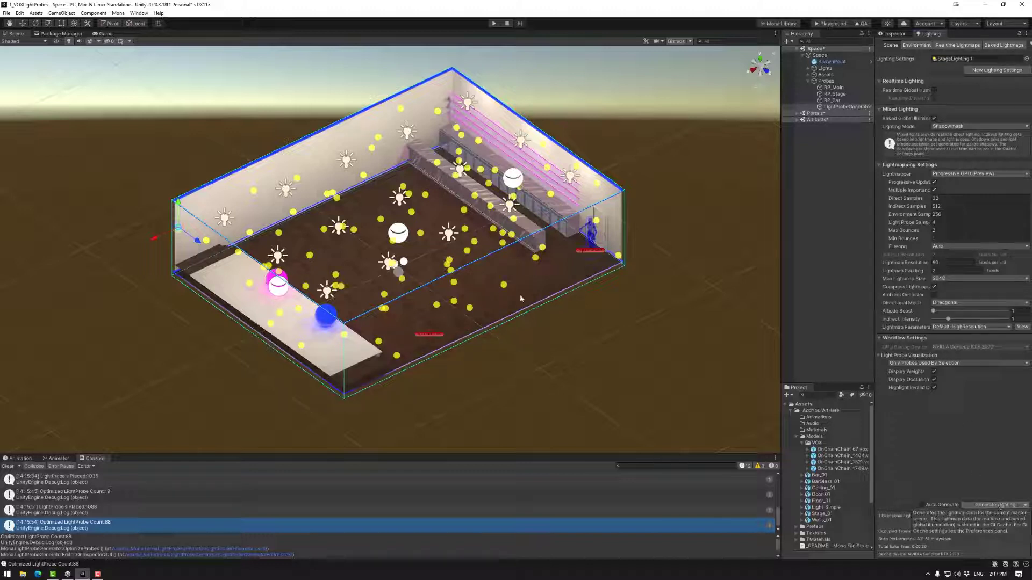
left_click(473, 243)
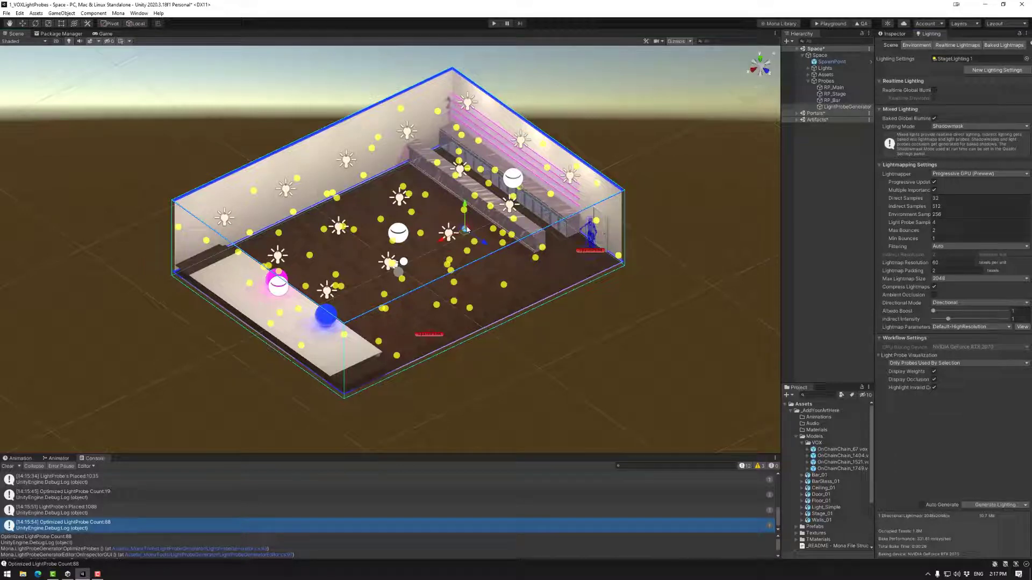
left_click(425, 195)
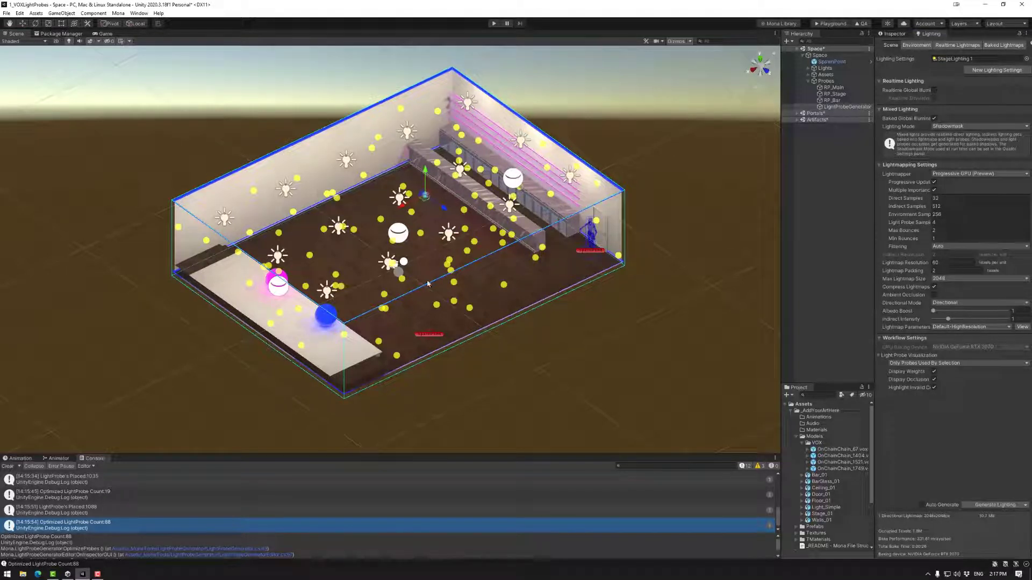
left_click_drag(491, 323, 364, 235, "alt")
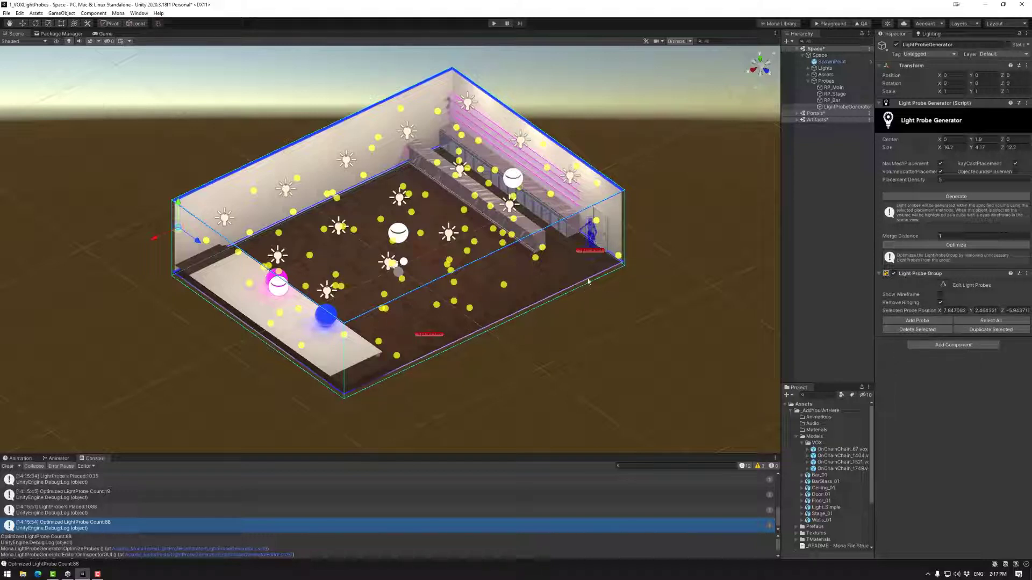
left_click(932, 34)
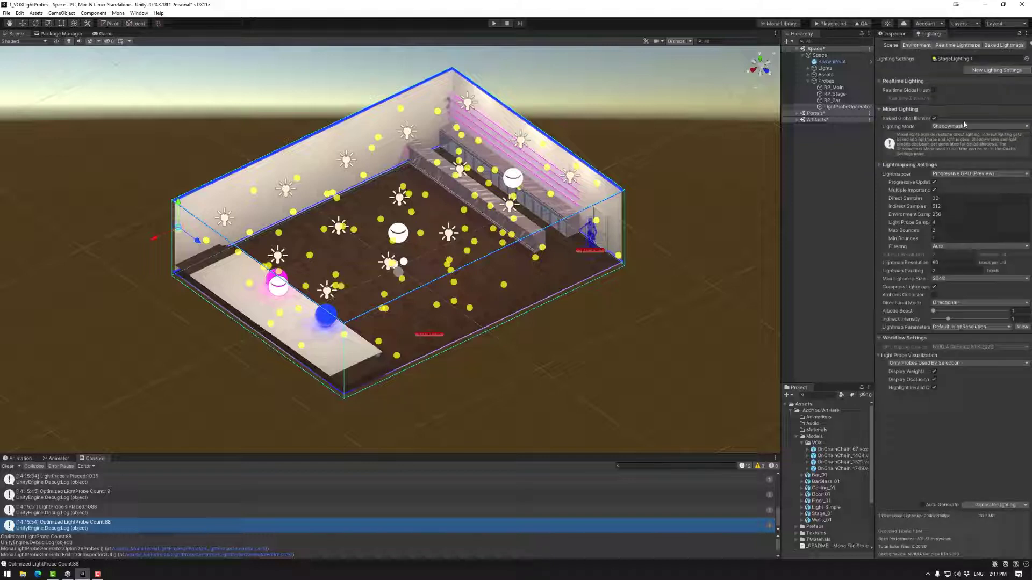